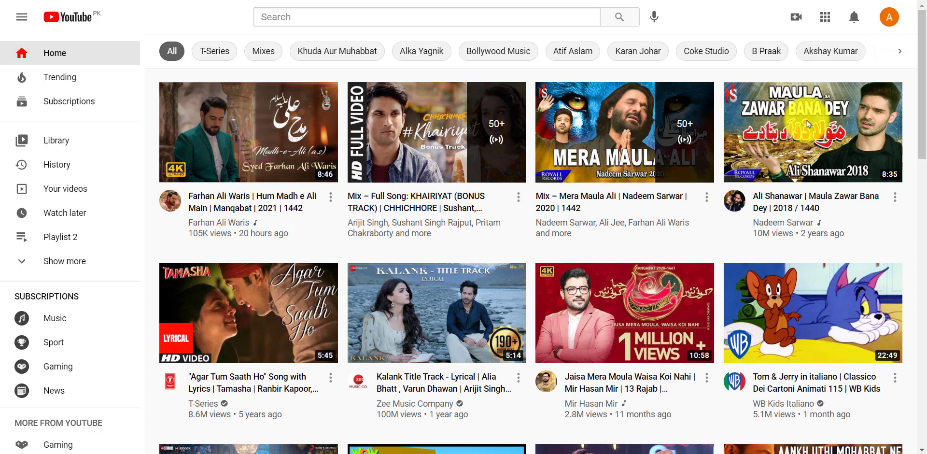
- Open the channel's Customization page in YouTube Studio
click(890, 17)
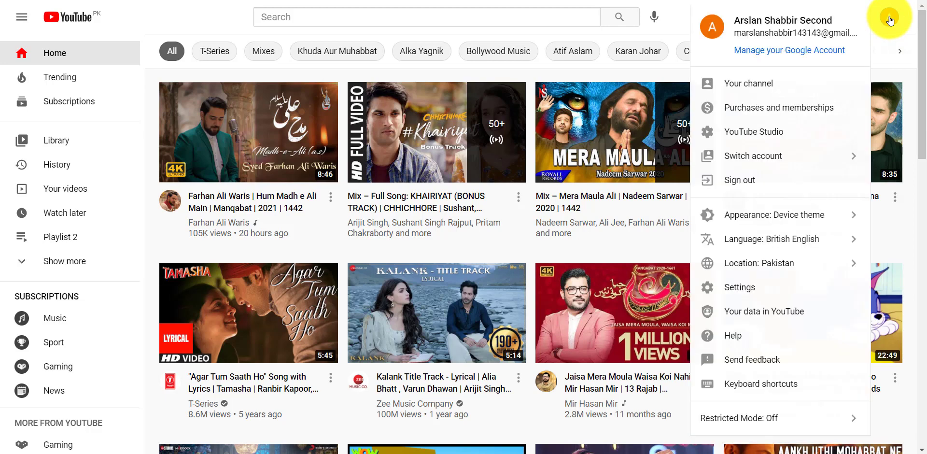
click(755, 139)
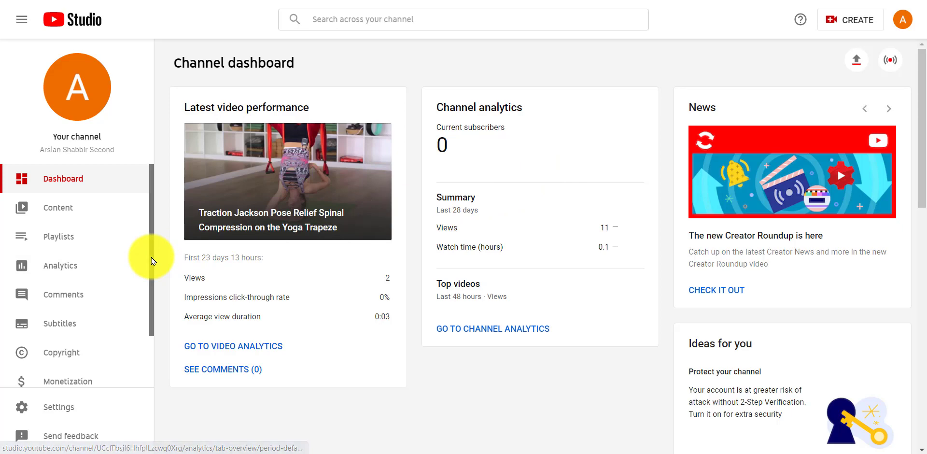
scroll(151, 261, down, 3)
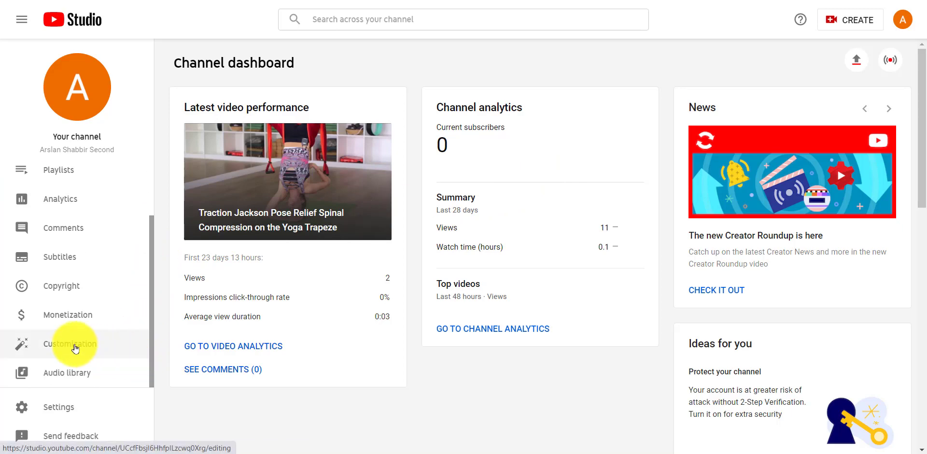
click(76, 349)
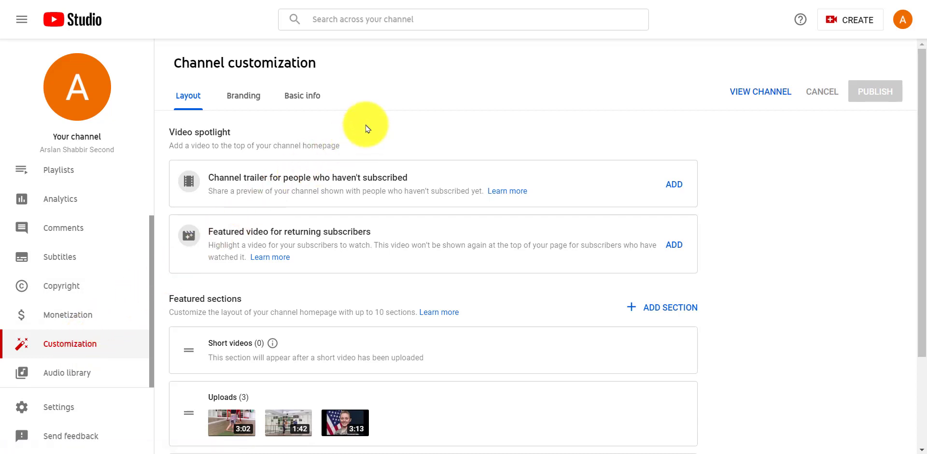
- Set "Traction Jackson Pose Relief Spinal Compression on the Yoga Trapeze" as the channel trailer for people who haven't subscribed
scroll(366, 129, down, 2)
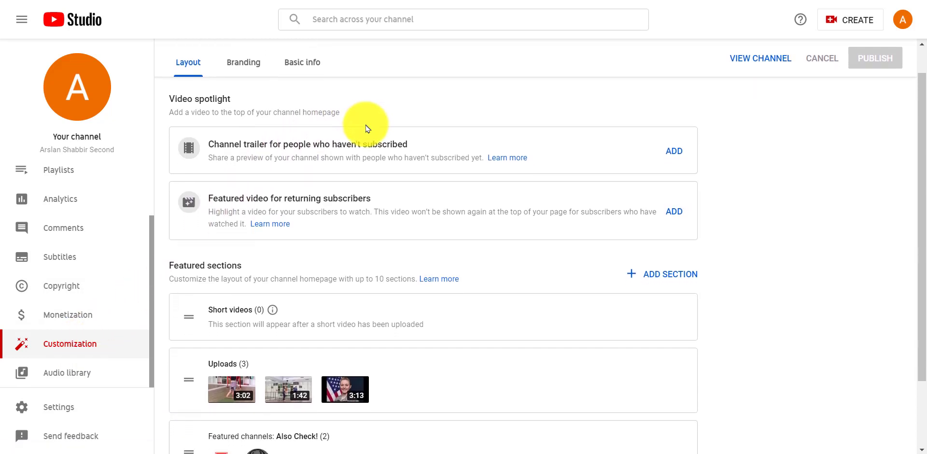
scroll(366, 128, up, 2)
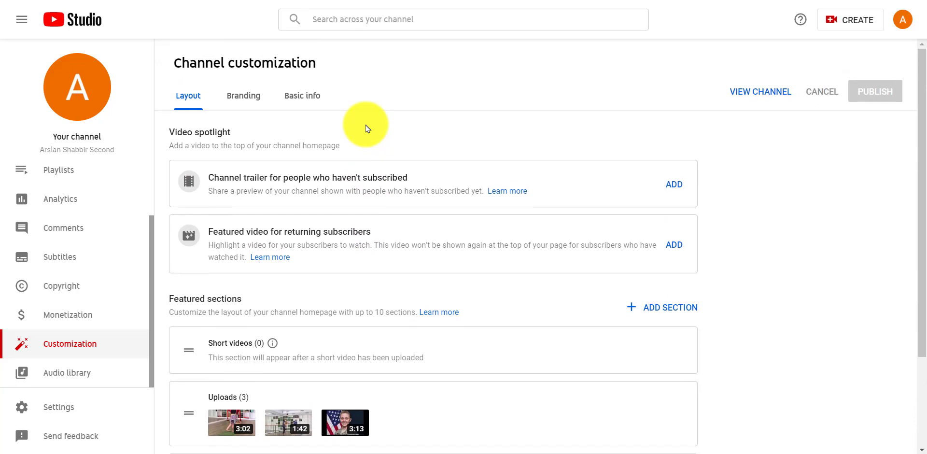
click(679, 184)
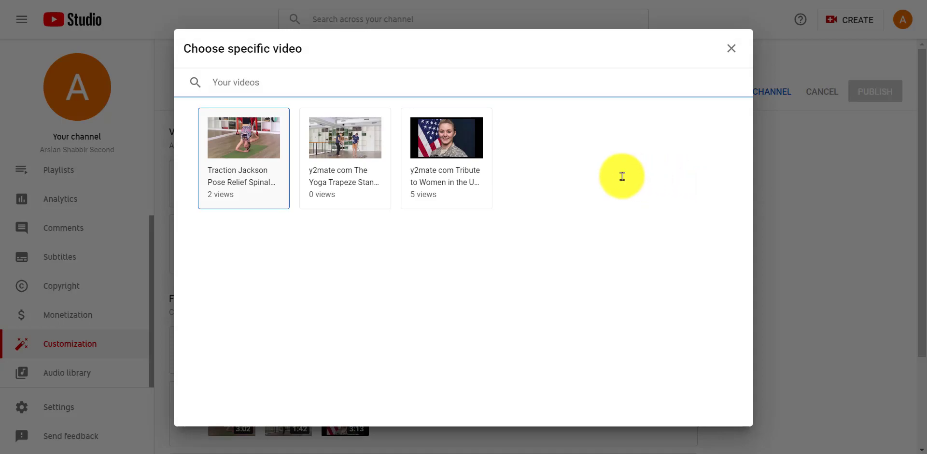
click(263, 149)
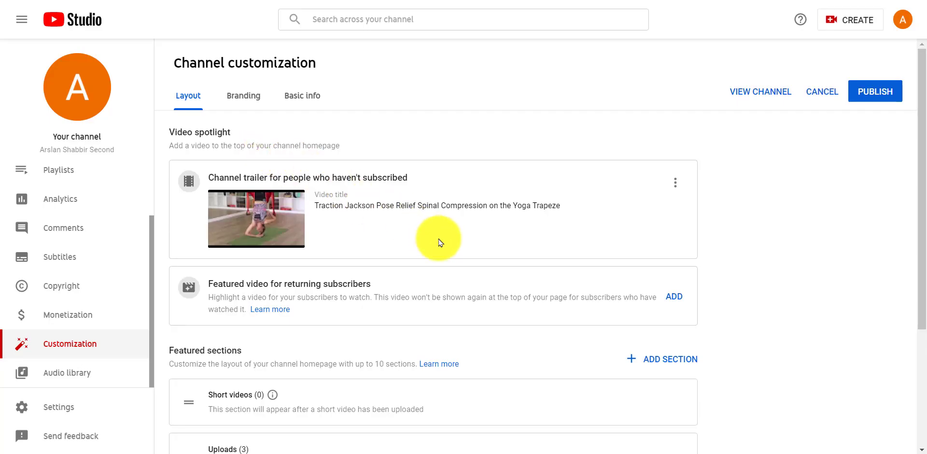
- Search all YouTube videos for "youtube" and feature "El Chombo - Dame Tu Cosita" for returning subscribers
scroll(435, 242, down, 2)
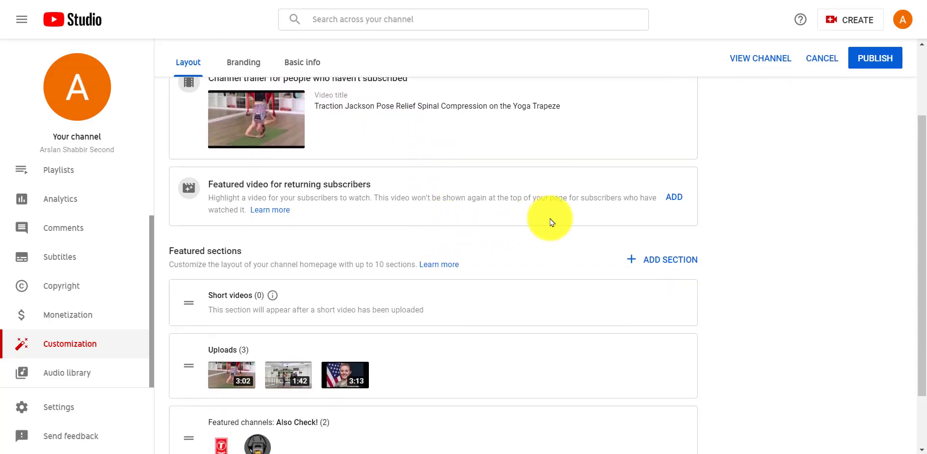
click(674, 197)
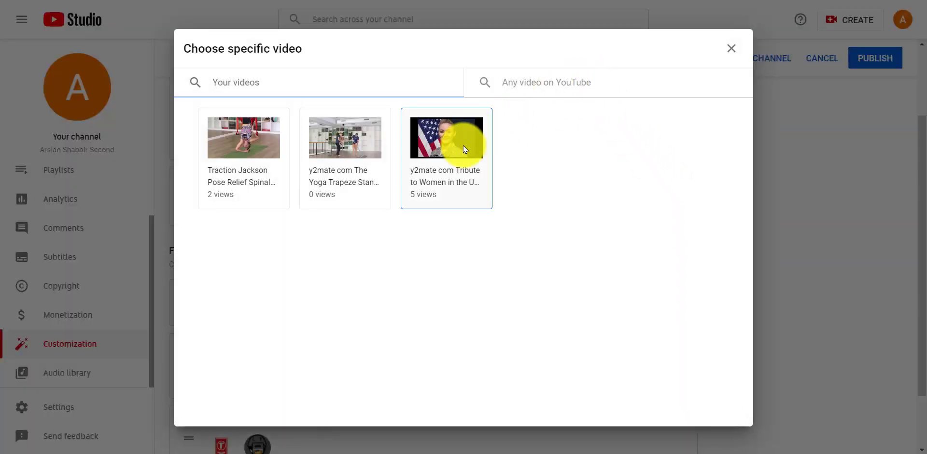
click(550, 85)
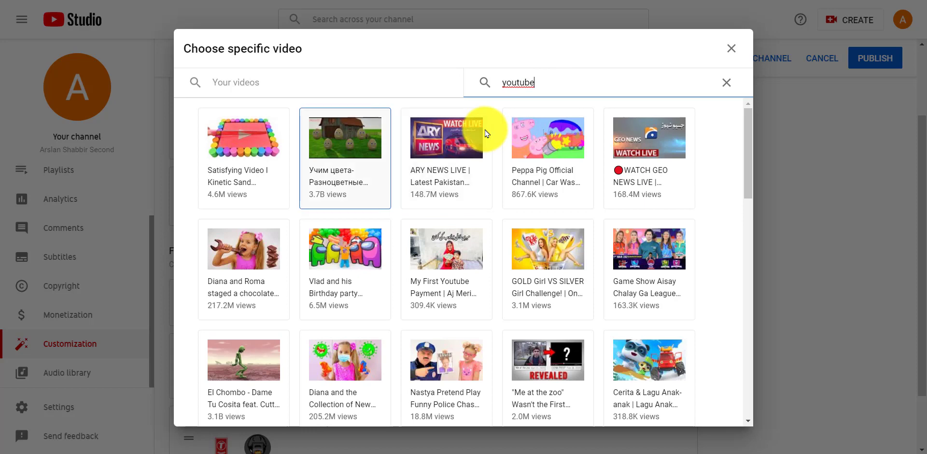
key(Right)
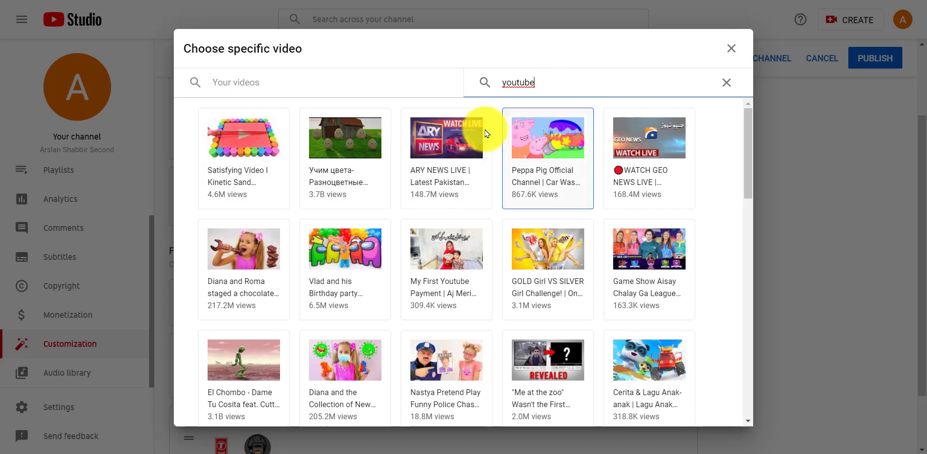
key(Down)
key(Left)
click(255, 363)
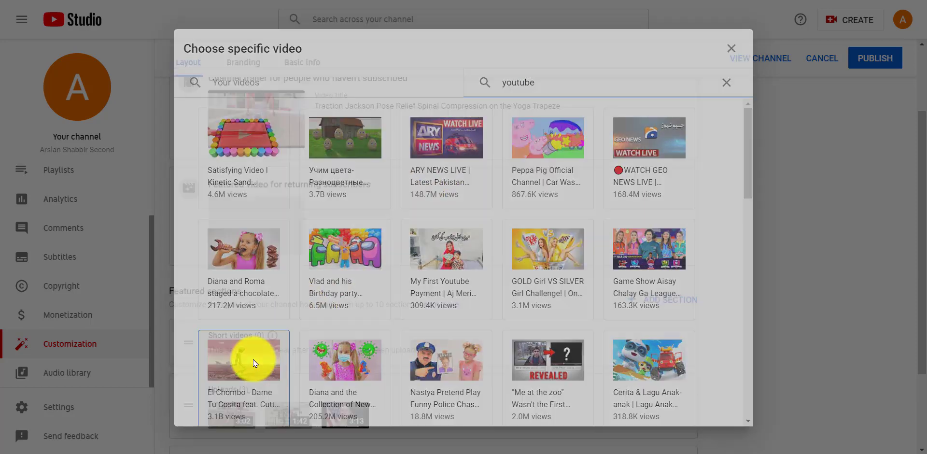
- Add a Popular uploads section to the channel homepage's featured sections
scroll(393, 235, down, 2)
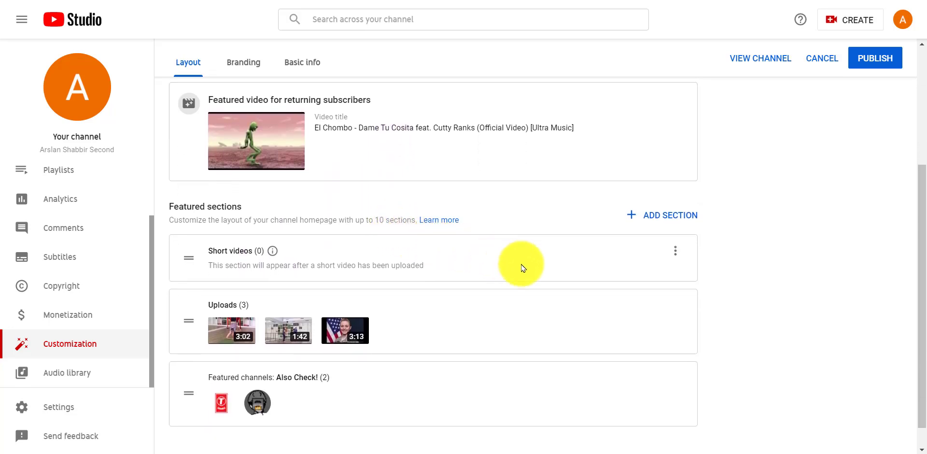
scroll(583, 284, down, 1)
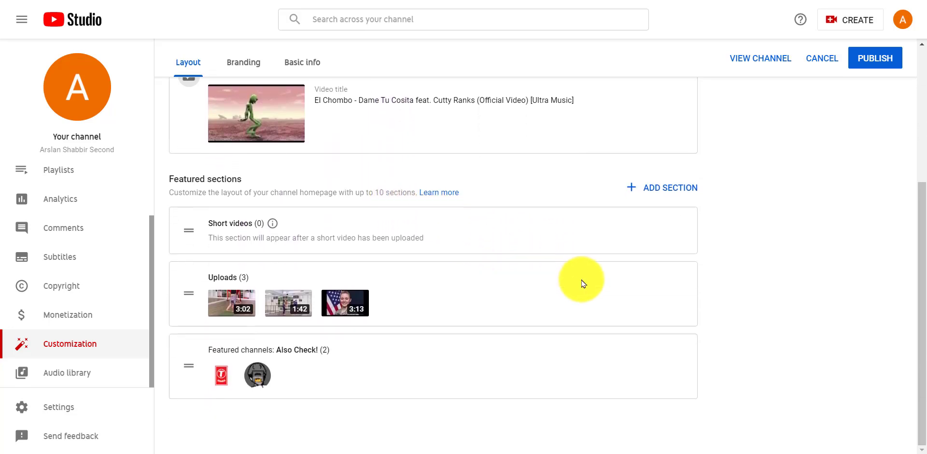
click(671, 193)
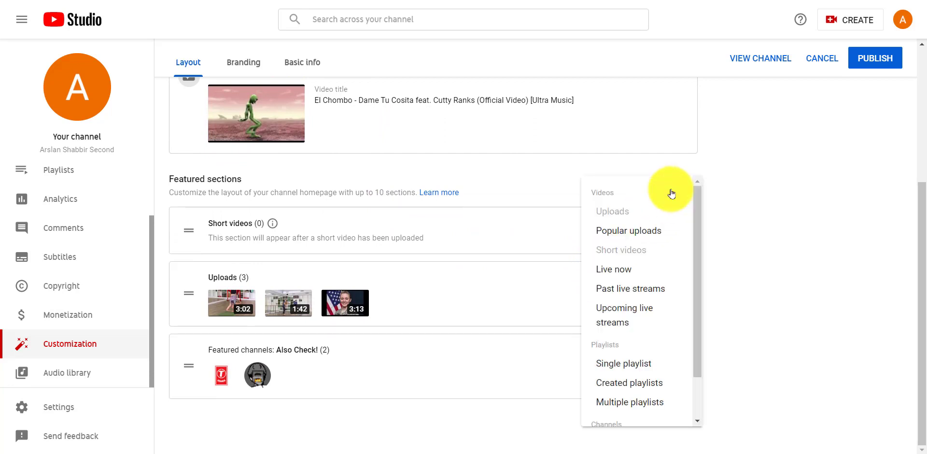
scroll(654, 275, down, 2)
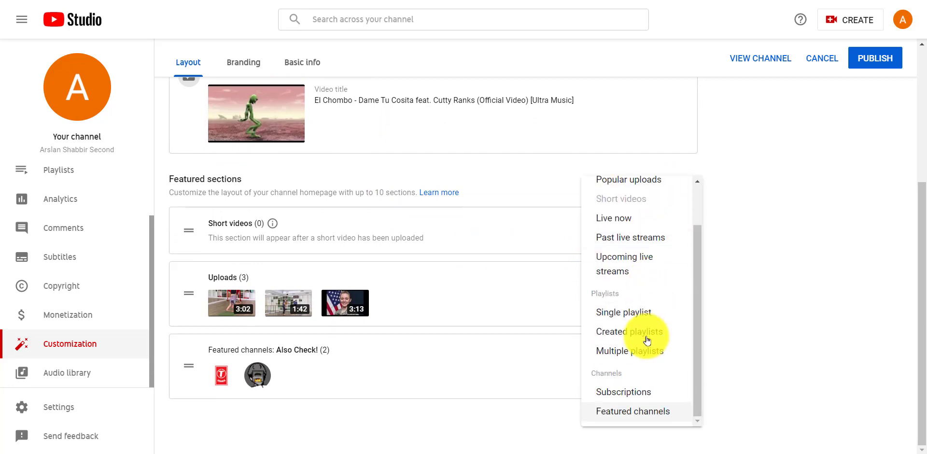
scroll(648, 338, up, 1)
scroll(642, 370, up, 1)
click(624, 232)
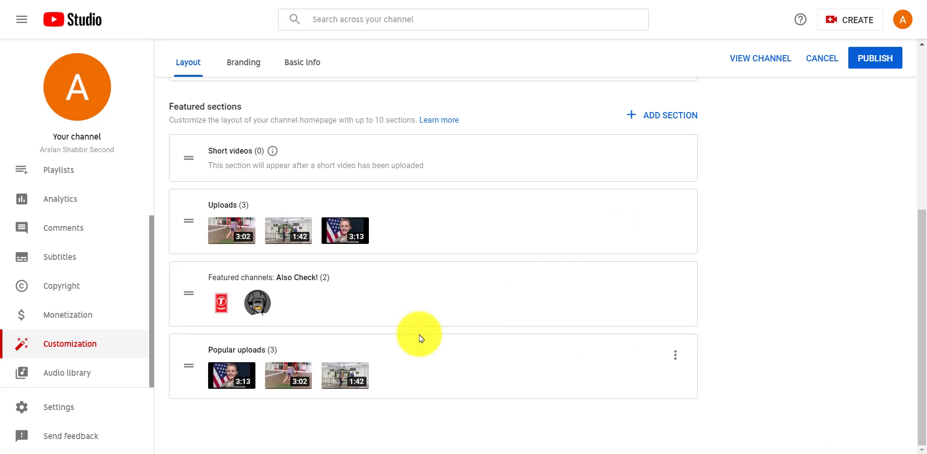
- Move the Short videos section below the Uploads section in the featured sections
scroll(400, 347, up, 2)
drag(189, 280, 198, 344)
scroll(198, 344, down, 3)
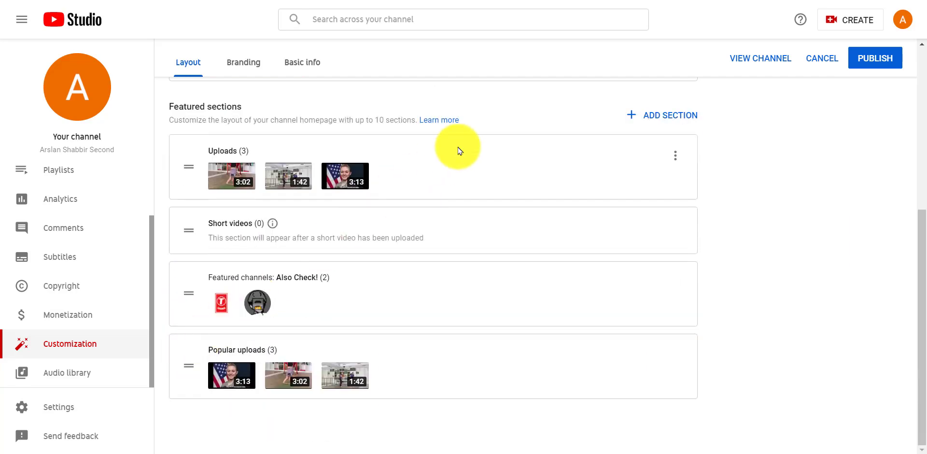
- Add a Subscriptions section to the featured sections
scroll(459, 150, up, 3)
click(667, 259)
scroll(652, 215, down, 2)
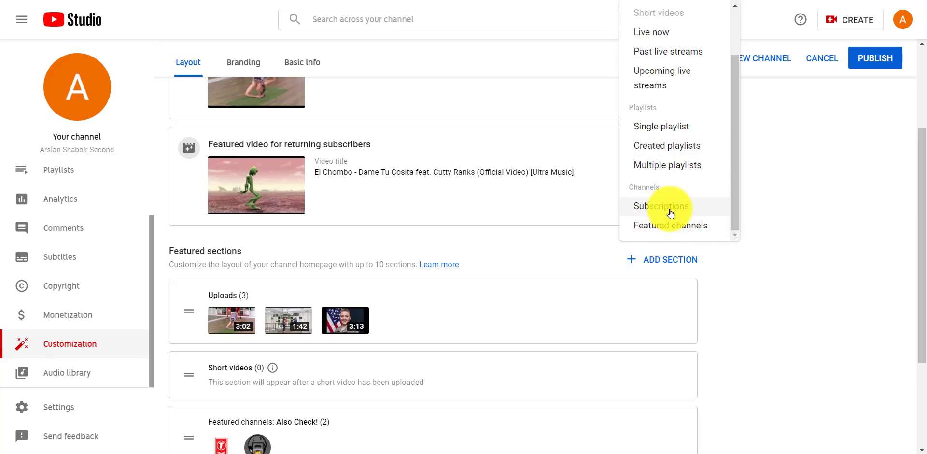
click(673, 207)
- In the Branding settings, upload 1.jpg as the profile picture and crop it to the ends of the folded fabric
scroll(548, 297, up, 7)
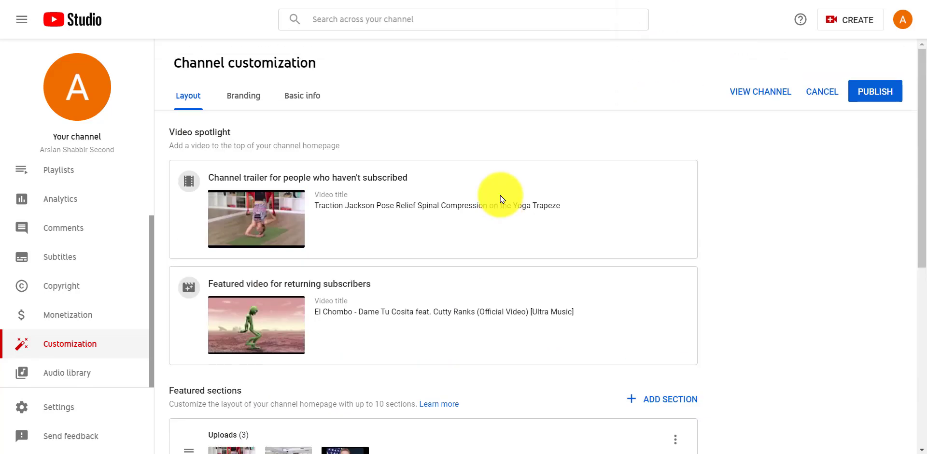
click(243, 100)
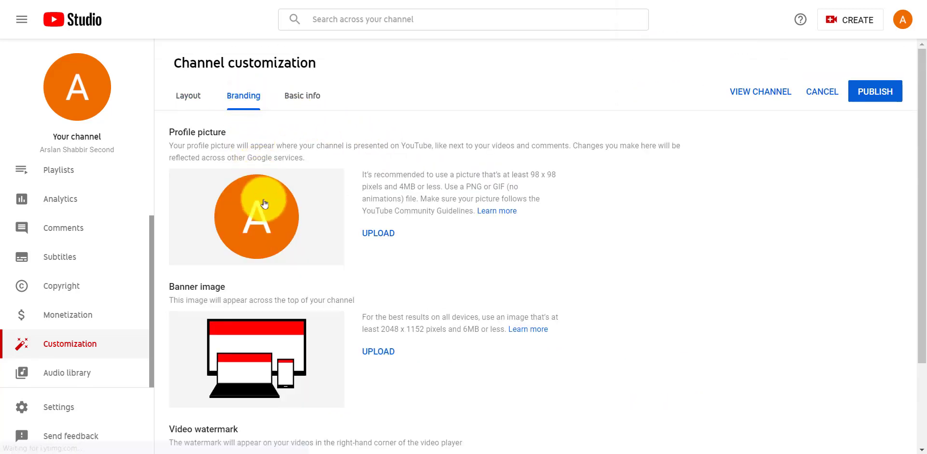
scroll(266, 216, down, 1)
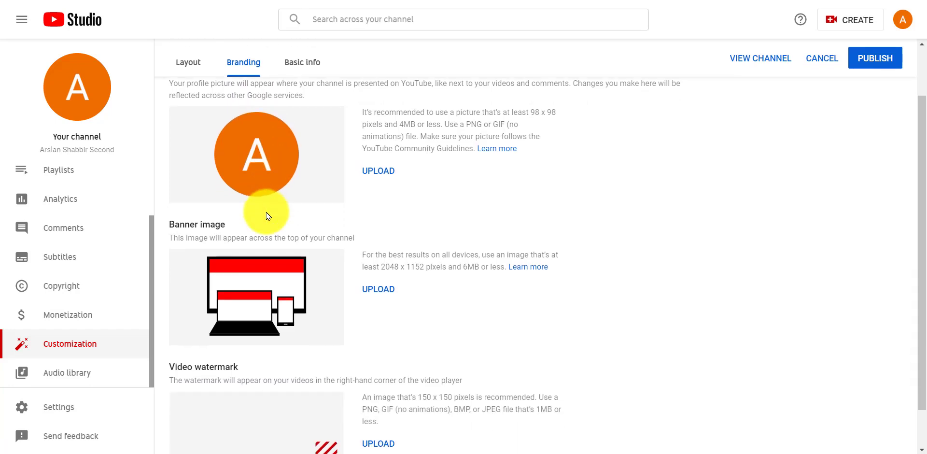
scroll(266, 216, down, 1)
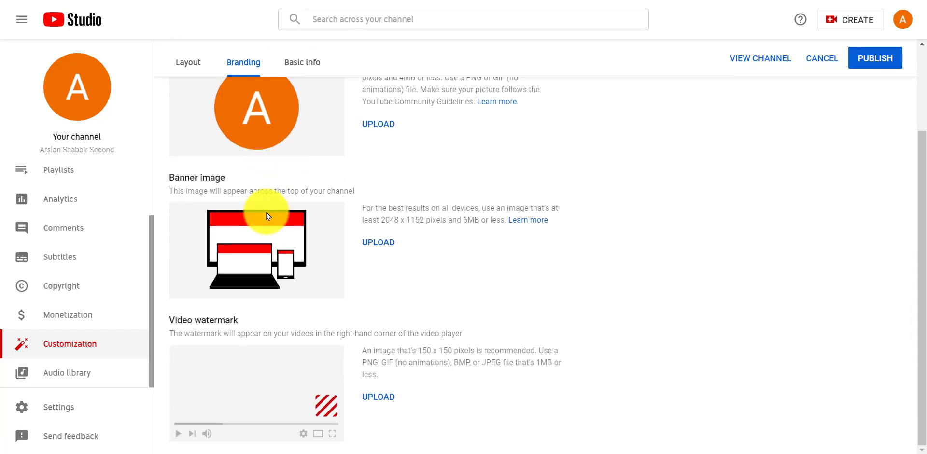
scroll(266, 216, up, 2)
click(381, 233)
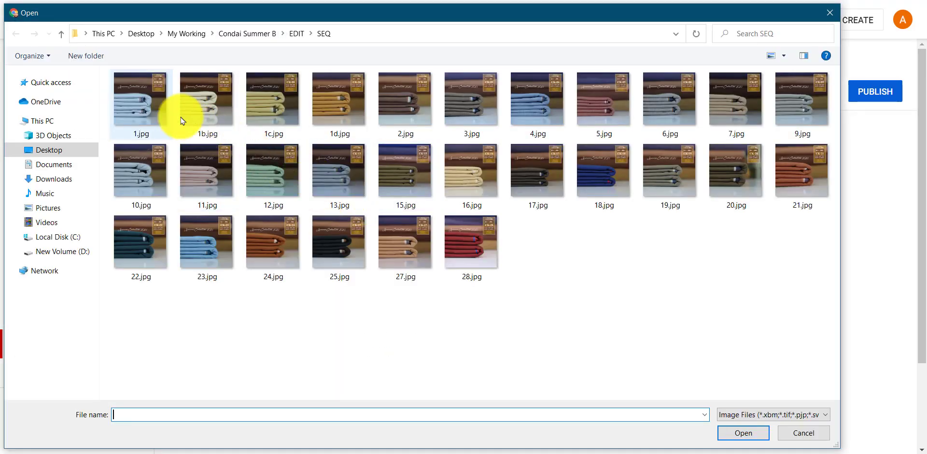
double_click(161, 110)
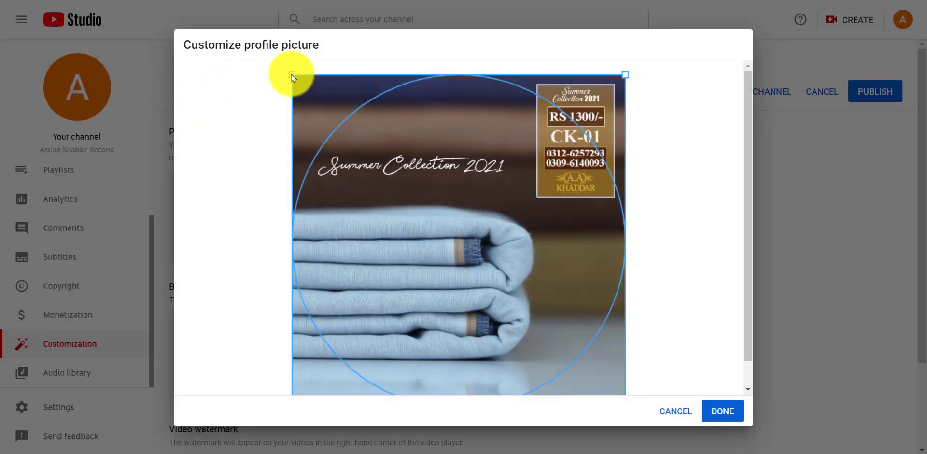
drag(292, 75, 534, 255)
click(718, 412)
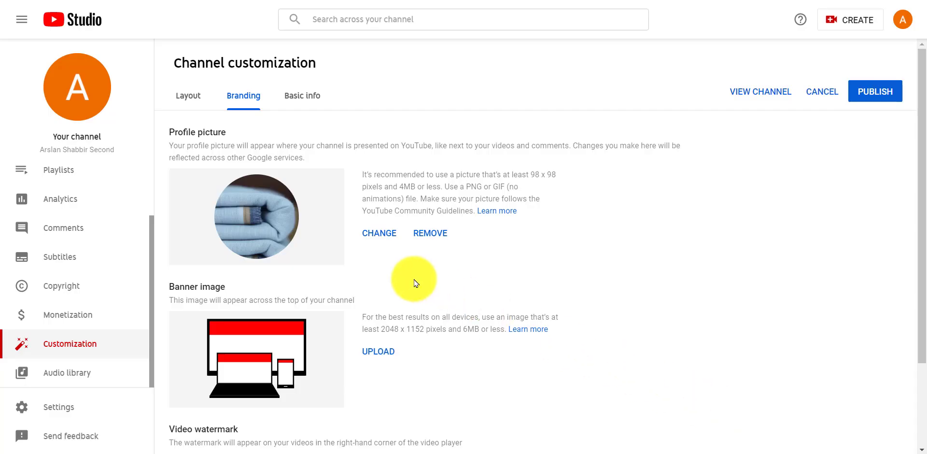
- Upload 1c.jpg as the banner image and reposition its crop area over the folded fabric
scroll(415, 283, down, 3)
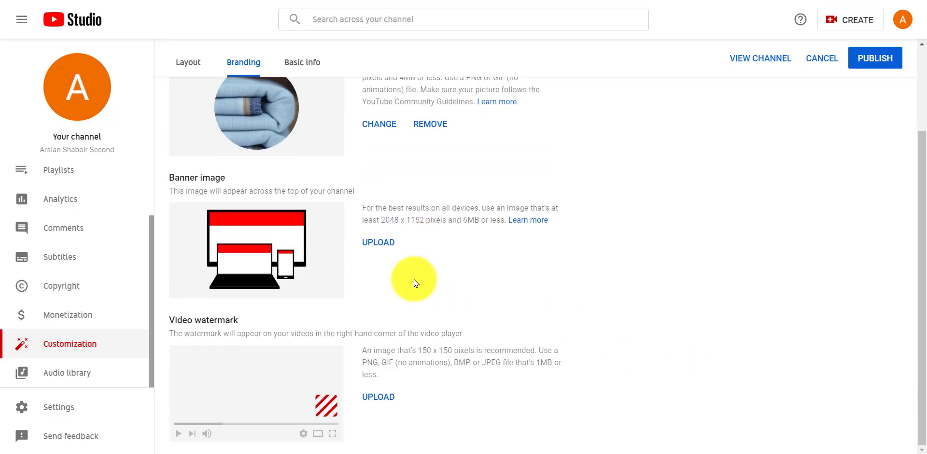
click(379, 246)
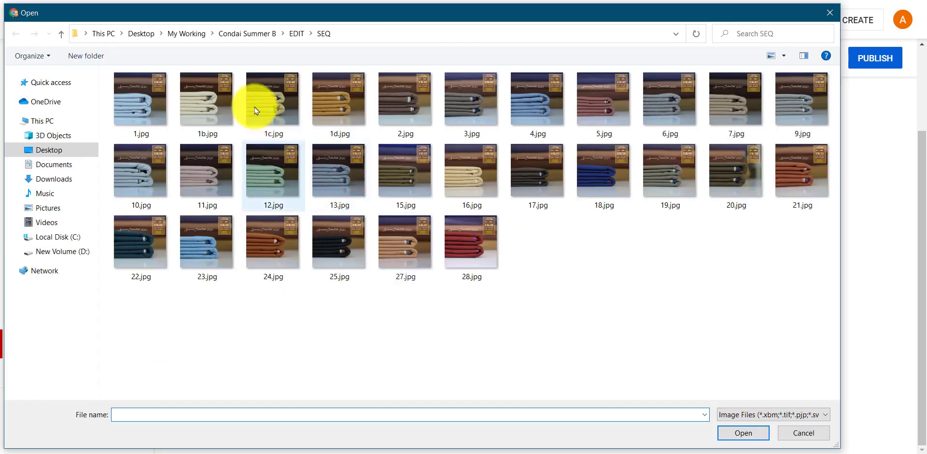
click(256, 110)
double_click(255, 110)
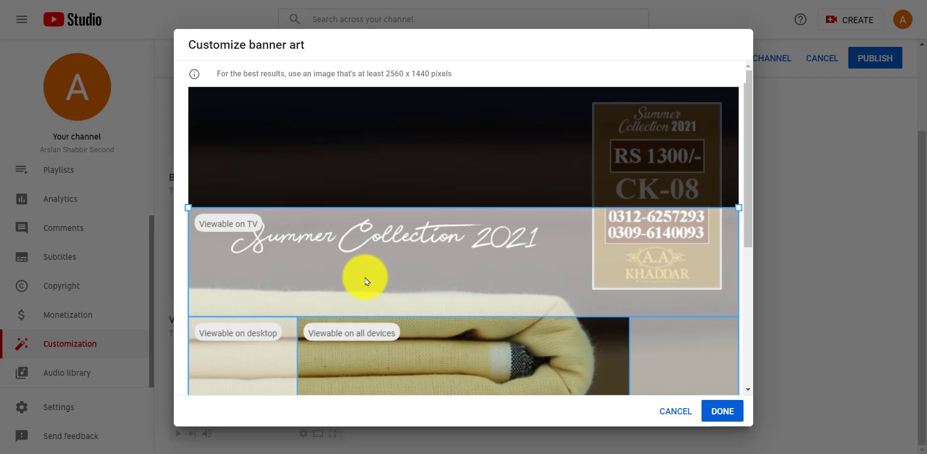
drag(366, 280, 377, 210)
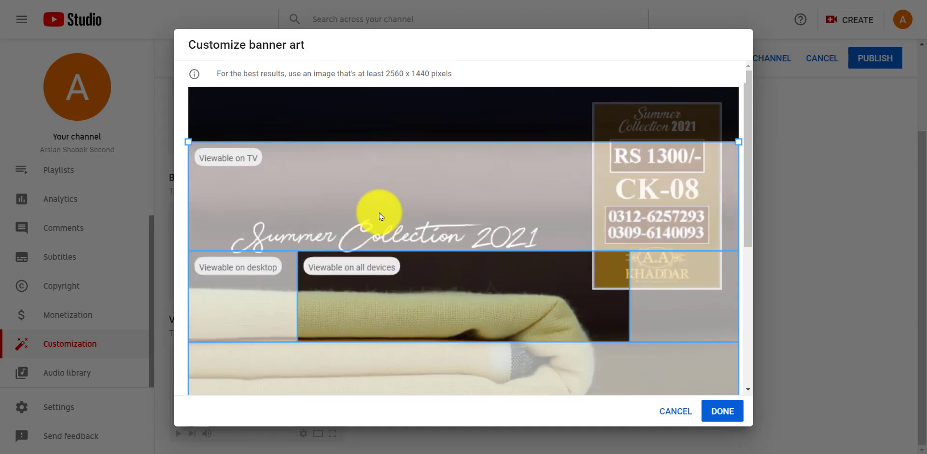
drag(749, 211, 741, 253)
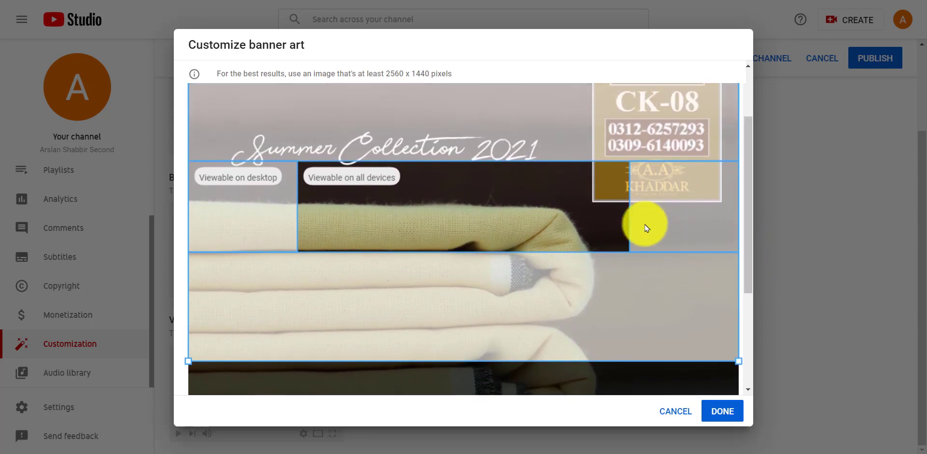
drag(596, 224, 635, 276)
click(720, 414)
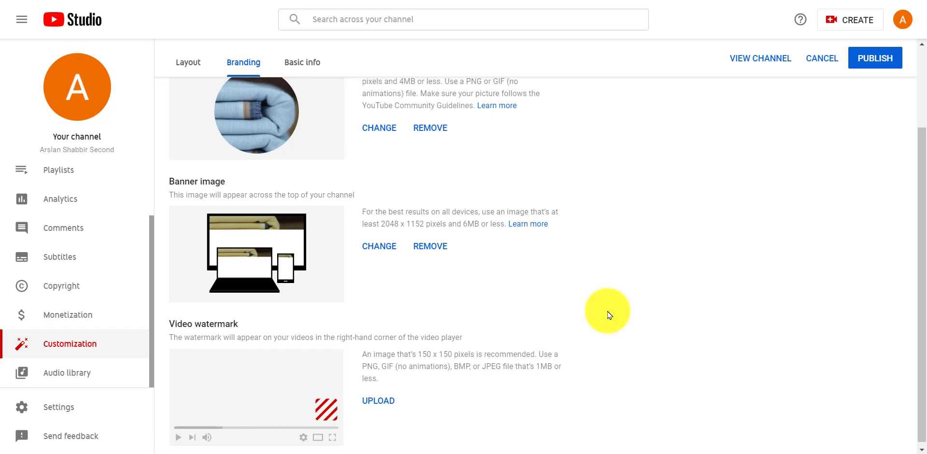
- Try to upload 1b.jpg as the video watermark
click(375, 404)
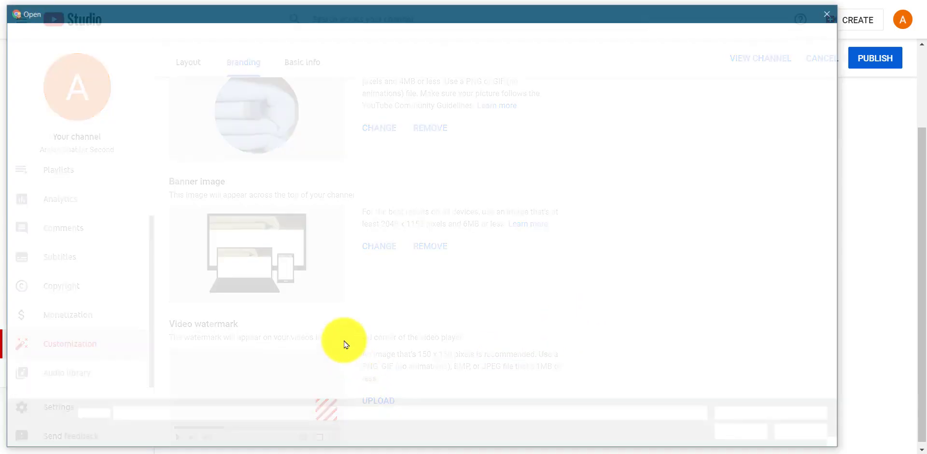
click(211, 125)
double_click(211, 124)
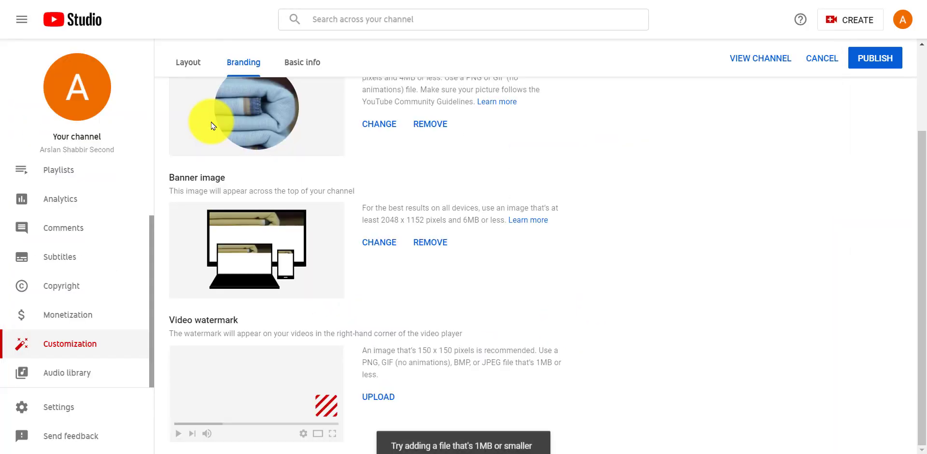
- Upload 1Asset 2300.png from the Arslan Khaddar folder as the video watermark, keeping the full logo in the crop area
click(381, 401)
click(155, 110)
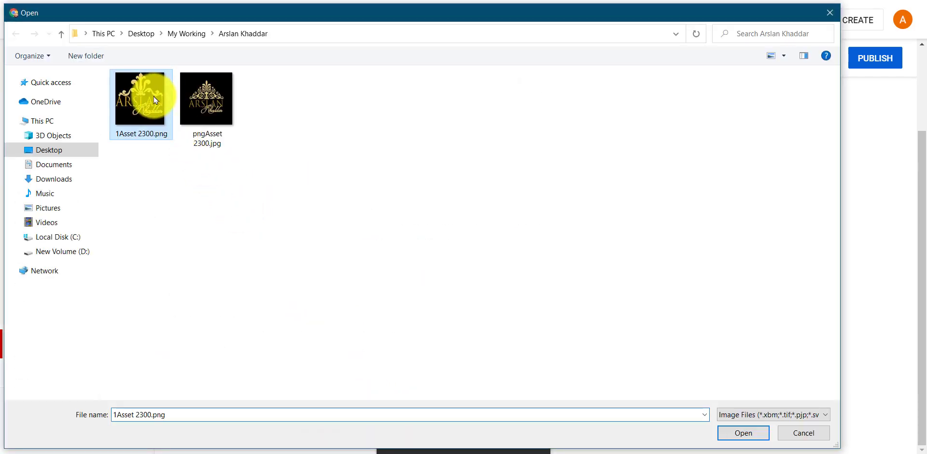
double_click(154, 110)
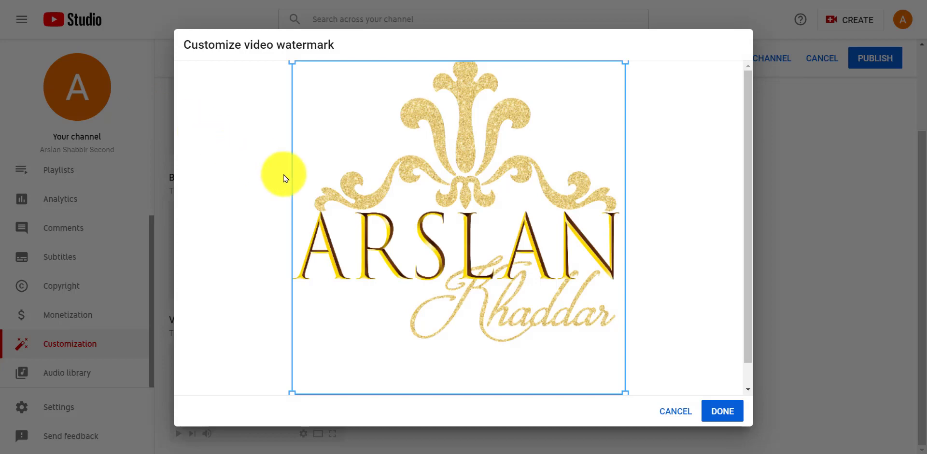
click(738, 410)
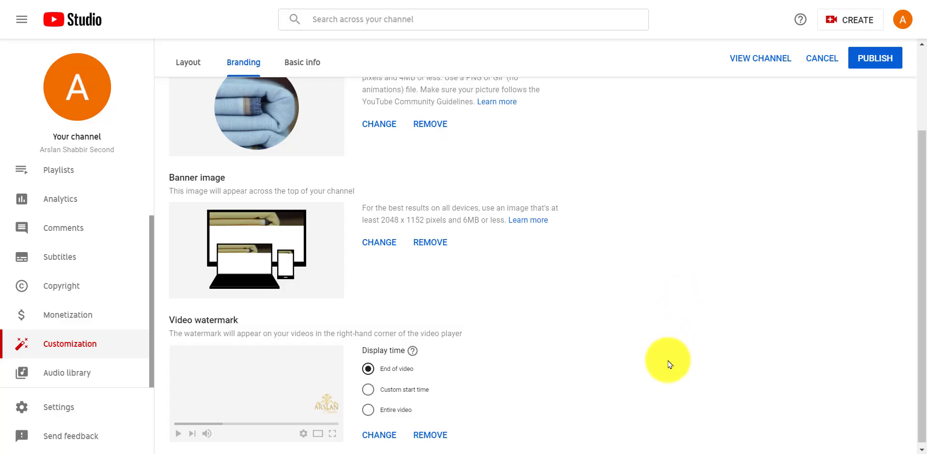
- In the Basic info settings, write a channel description that introduces ABC, promises tech related videos and asks viewers to subscribe
scroll(565, 334, up, 3)
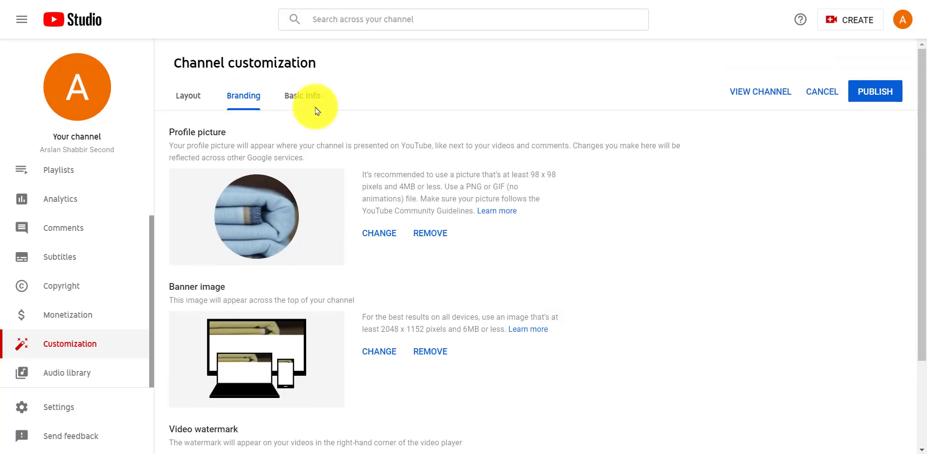
click(303, 97)
click(303, 219)
text(M)
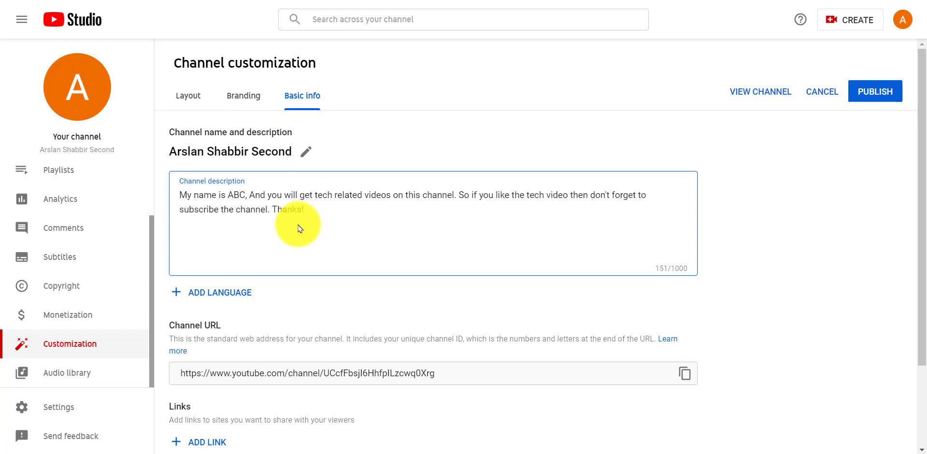
click(219, 292)
click(689, 409)
scroll(477, 309, down, 3)
click(197, 336)
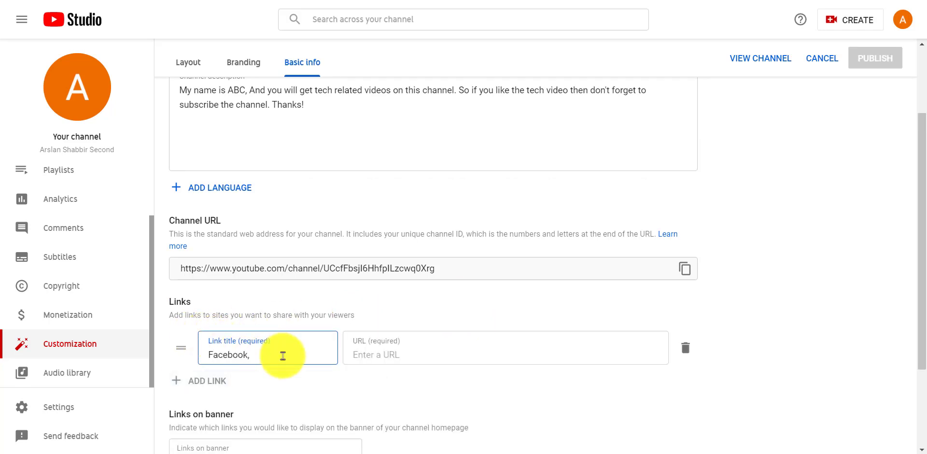
click(425, 355)
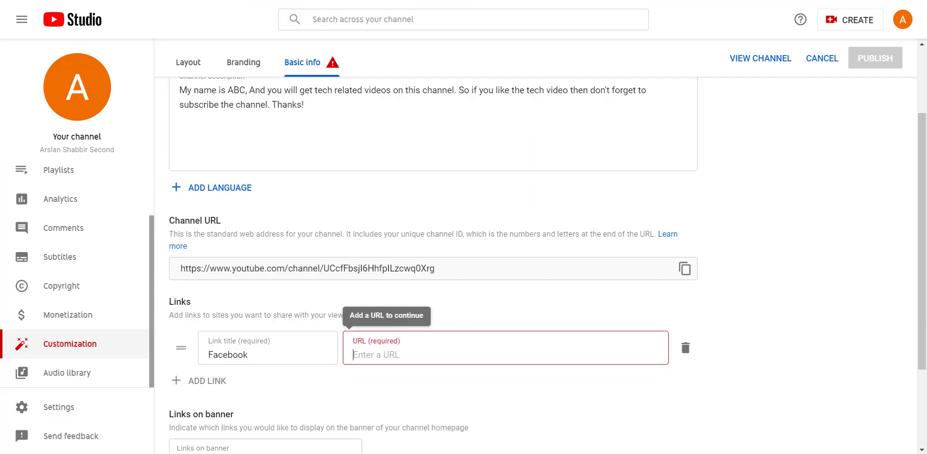
text(https://www.facebook.com/AAKhaddarOnline/)
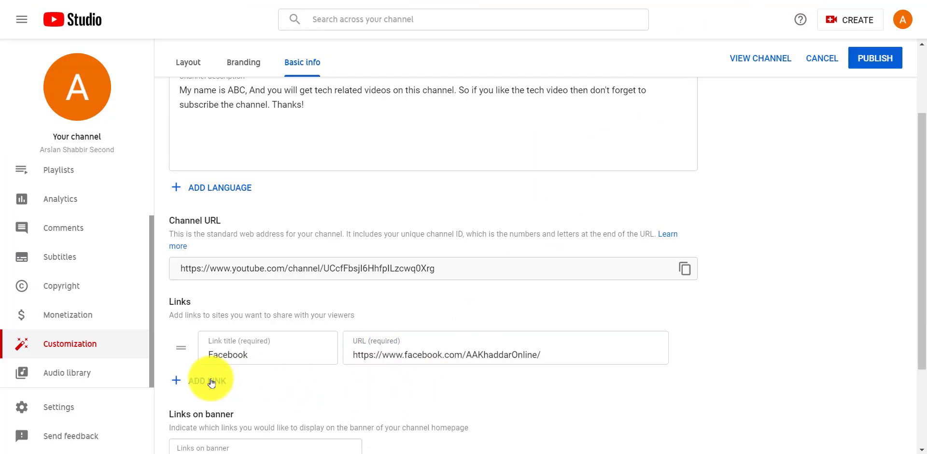
- Add a second channel link titled Website with the URL marknt.me
click(209, 379)
scroll(305, 336, down, 3)
text(Website)
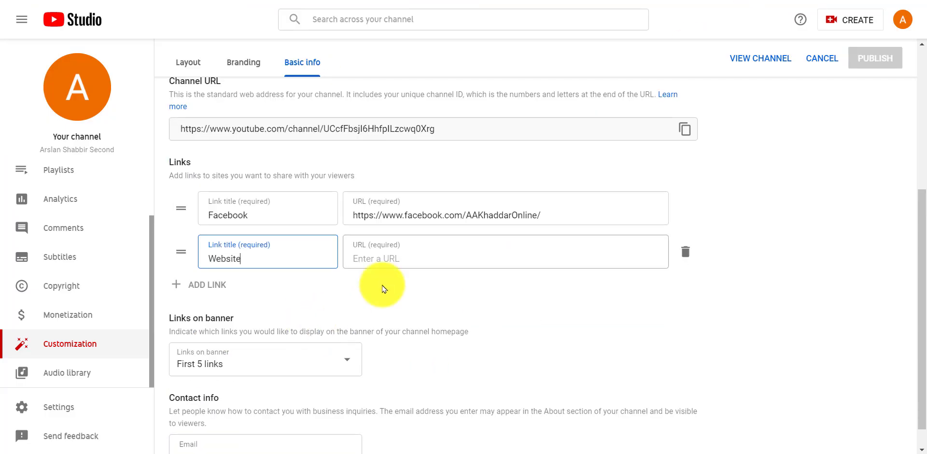
click(432, 255)
text(marknt.me)
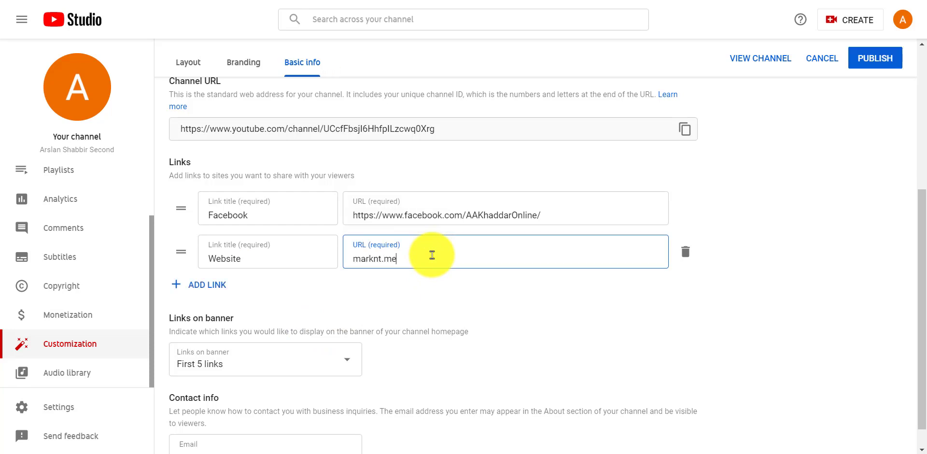
- Set the links shown on the banner to First link and fill in the contact e-mail address
scroll(269, 328, down, 1)
click(270, 327)
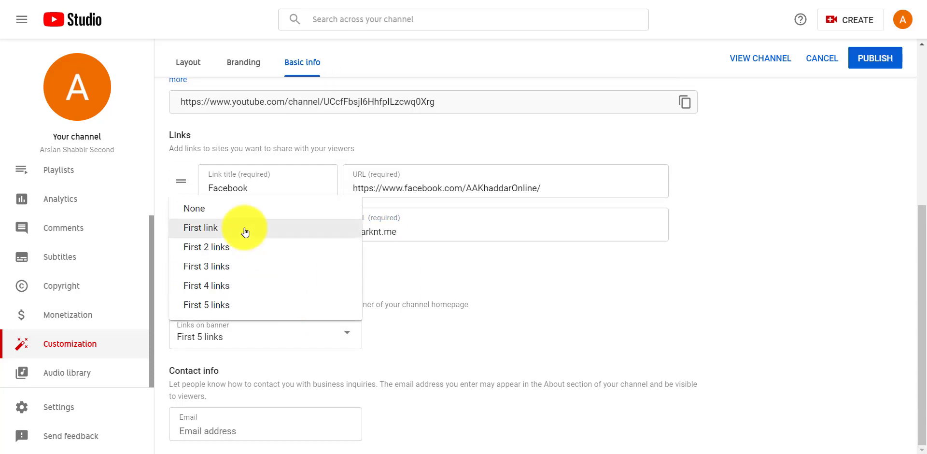
click(242, 229)
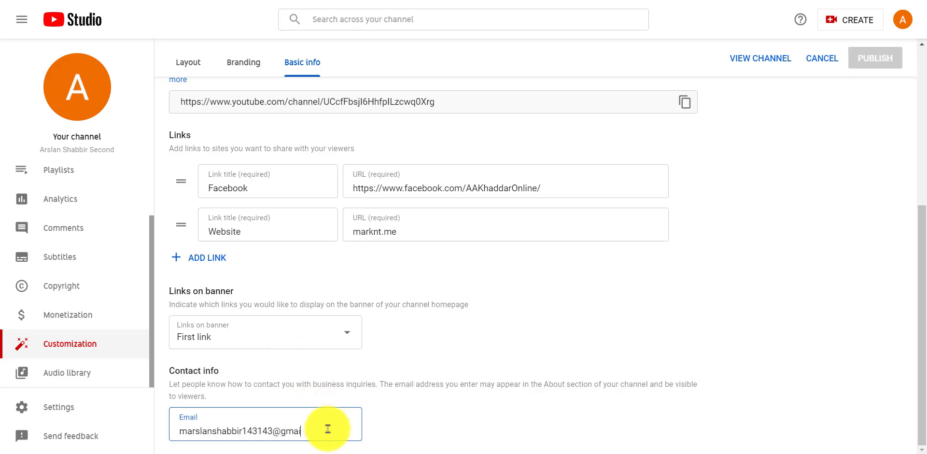
scroll(472, 349, up, 5)
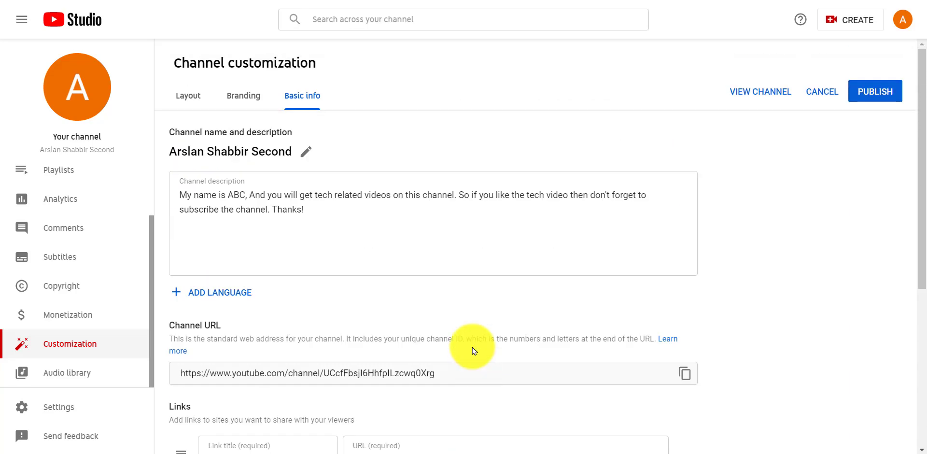
- Publish the customization changes and open the channel page to review its banner, featured video and homepage sections
scroll(478, 358, down, 4)
scroll(476, 358, up, 4)
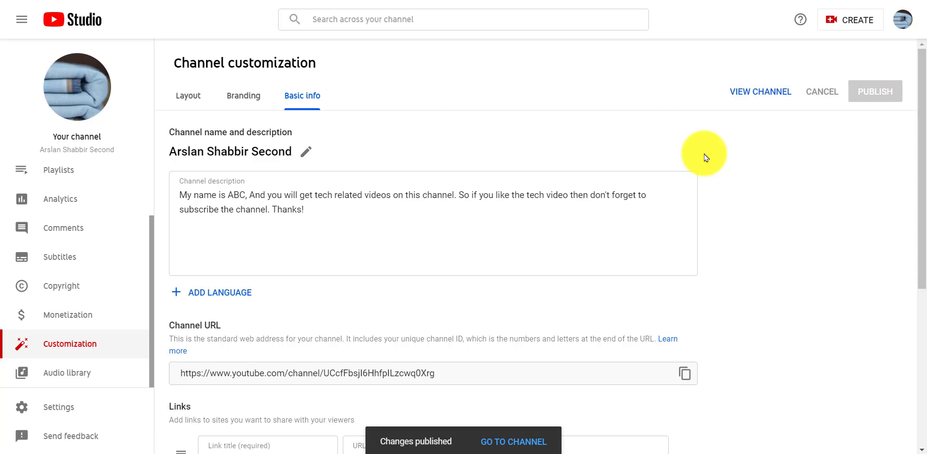
click(768, 89)
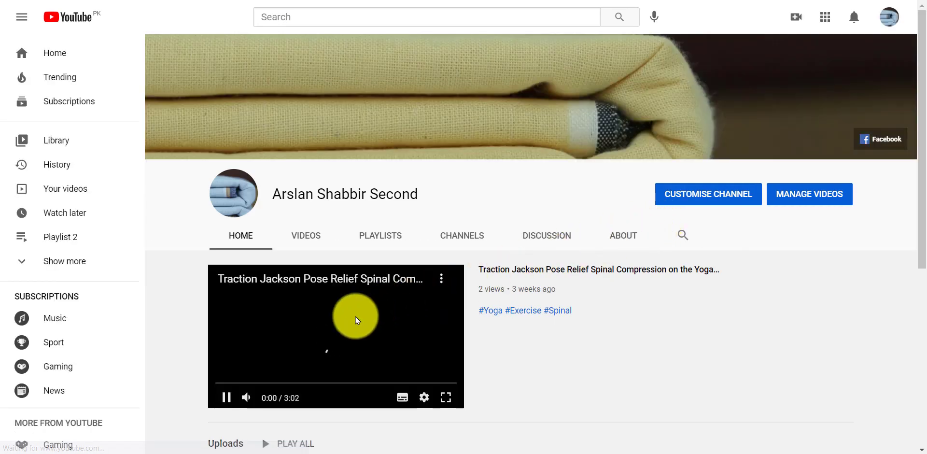
scroll(356, 316, down, 4)
scroll(356, 320, down, 2)
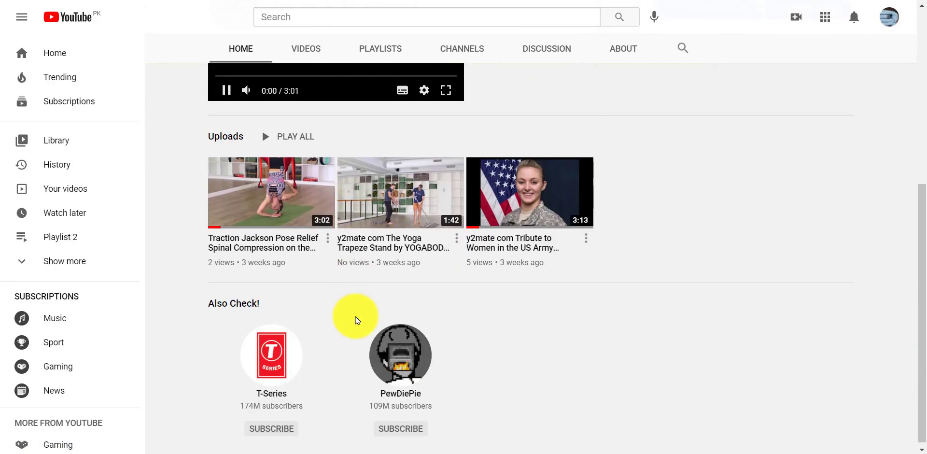
scroll(358, 320, up, 6)
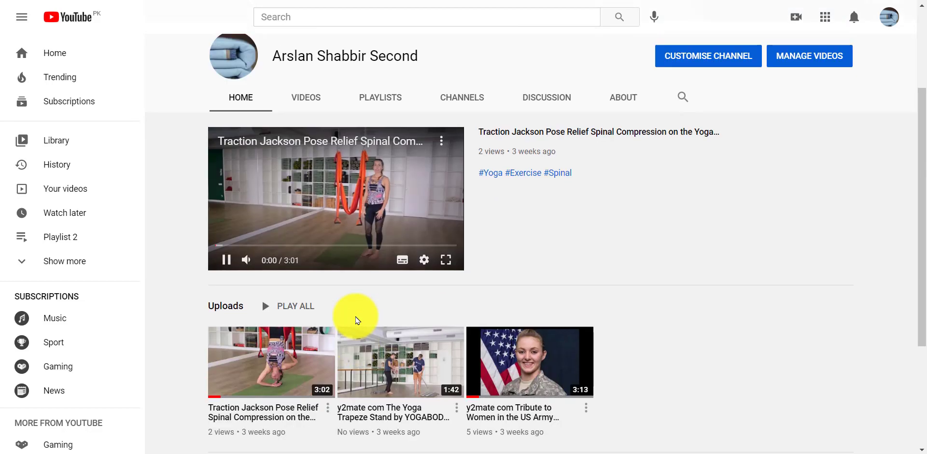